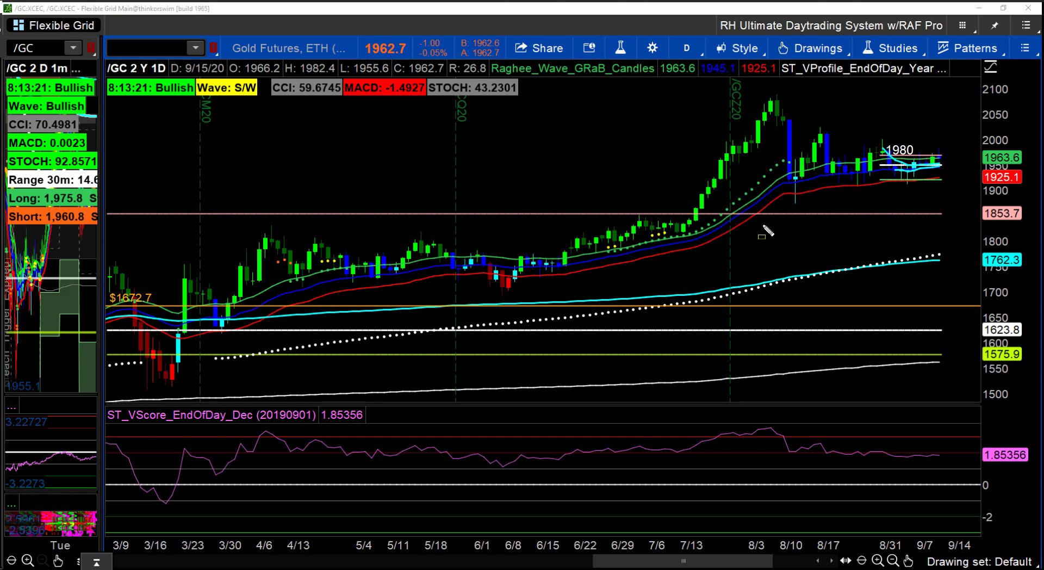
# - Box the 8/10 candles and latest candles near 1980, circle mid-August, then clear the marks
pyautogui.moveTo(774, 159); pyautogui.dragTo(805, 186)
pyautogui.moveTo(868, 171); pyautogui.dragTo(953, 193)
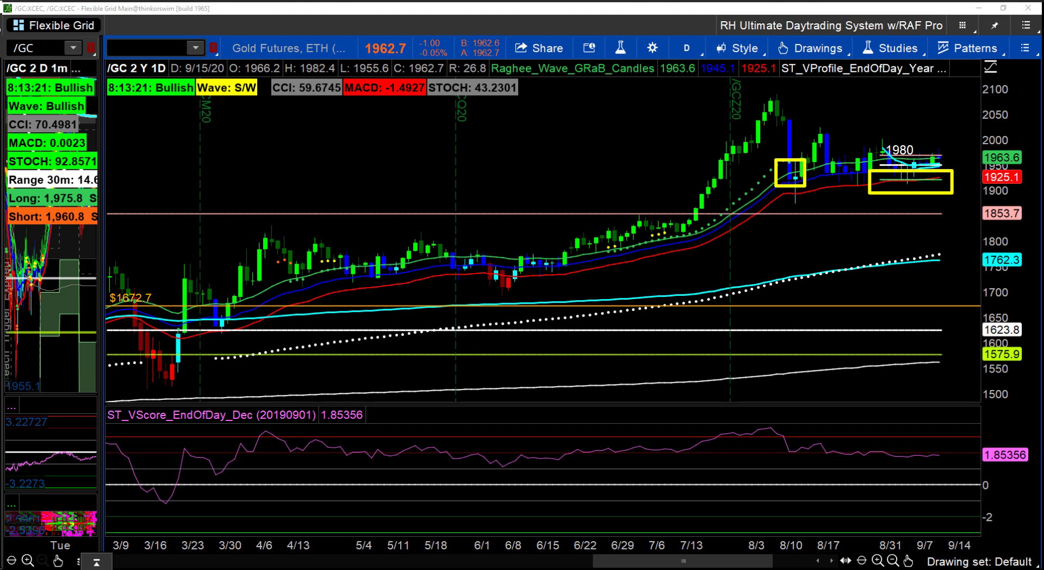
pyautogui.moveTo(863, 148)
pyautogui.mouseDown()
pyautogui.moveTo(847, 141)
pyautogui.moveTo(821, 177)
pyautogui.moveTo(854, 192)
pyautogui.moveTo(873, 165)
pyautogui.moveTo(864, 143)
pyautogui.mouseUp()
pyautogui.moveTo(953, 143)
pyautogui.mouseDown()
pyautogui.moveTo(930, 146)
pyautogui.moveTo(921, 191)
pyautogui.moveTo(960, 187)
pyautogui.moveTo(952, 147)
pyautogui.mouseUp()
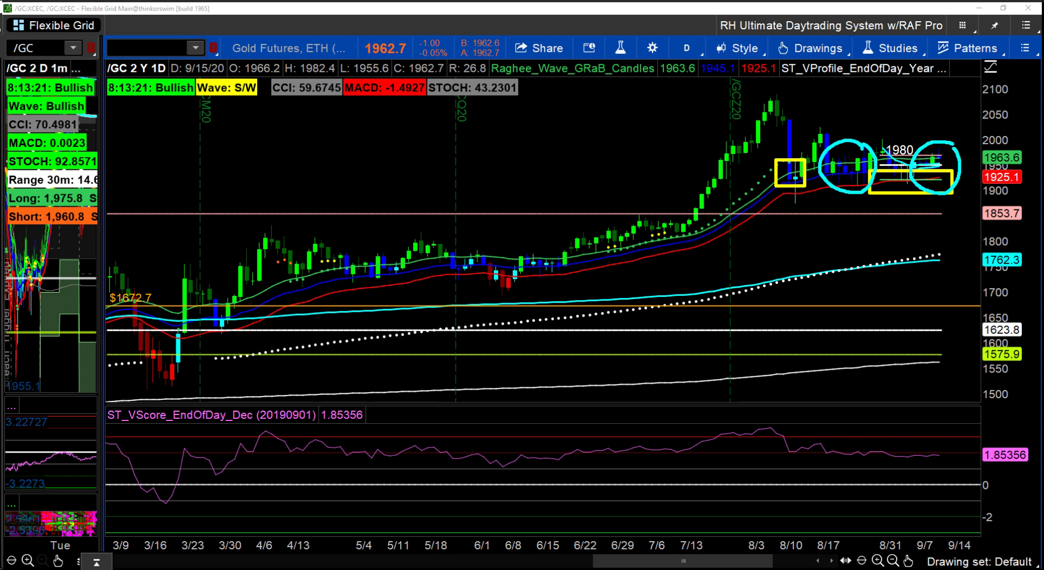
pyautogui.press('Escape')
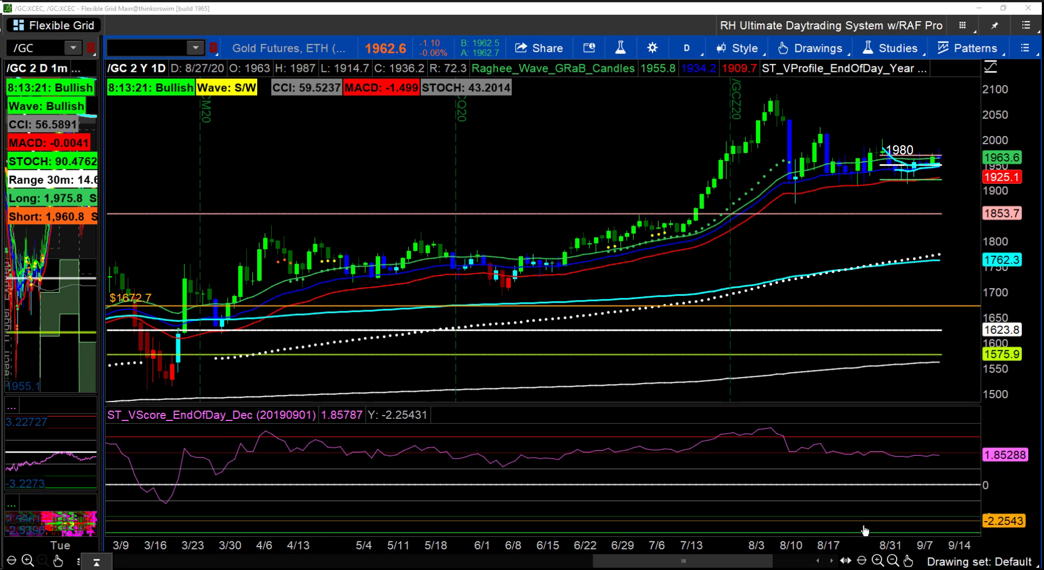
# - Zoom into August–September, sketch 1963.6 and 1925 level lines and a September consolidation box, then undo
pyautogui.scroll(5, 918, 396)
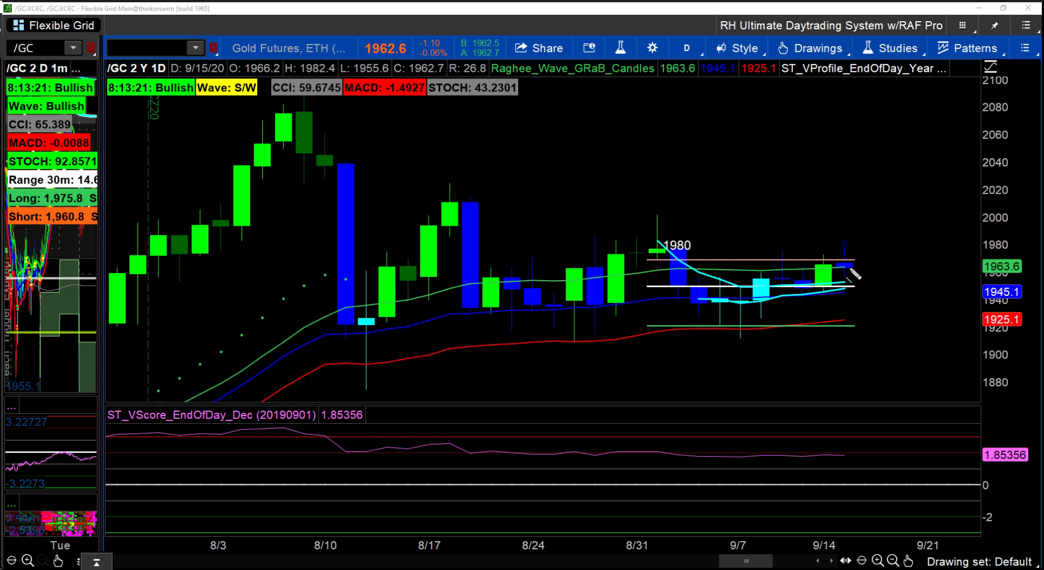
pyautogui.moveTo(851, 272); pyautogui.dragTo(917, 275)
pyautogui.moveTo(846, 323); pyautogui.dragTo(920, 323)
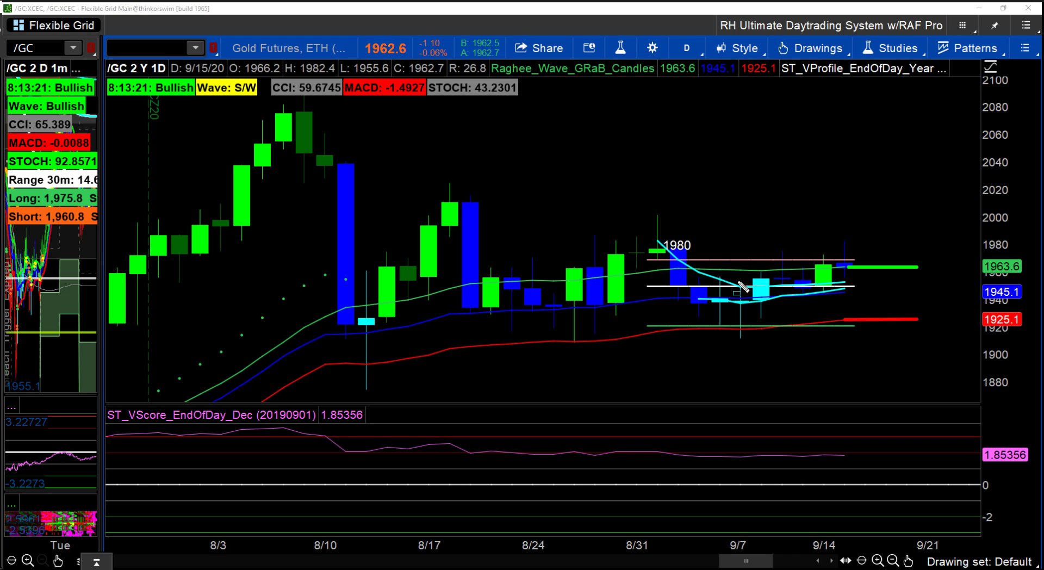
pyautogui.moveTo(737, 269); pyautogui.dragTo(922, 322)
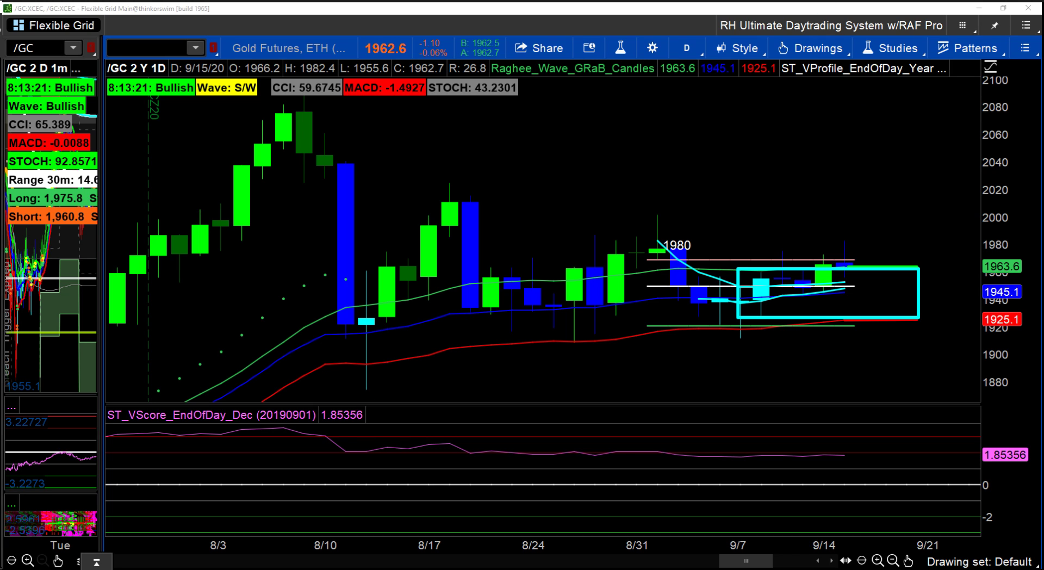
pyautogui.hotkey('ctrl', 'z')
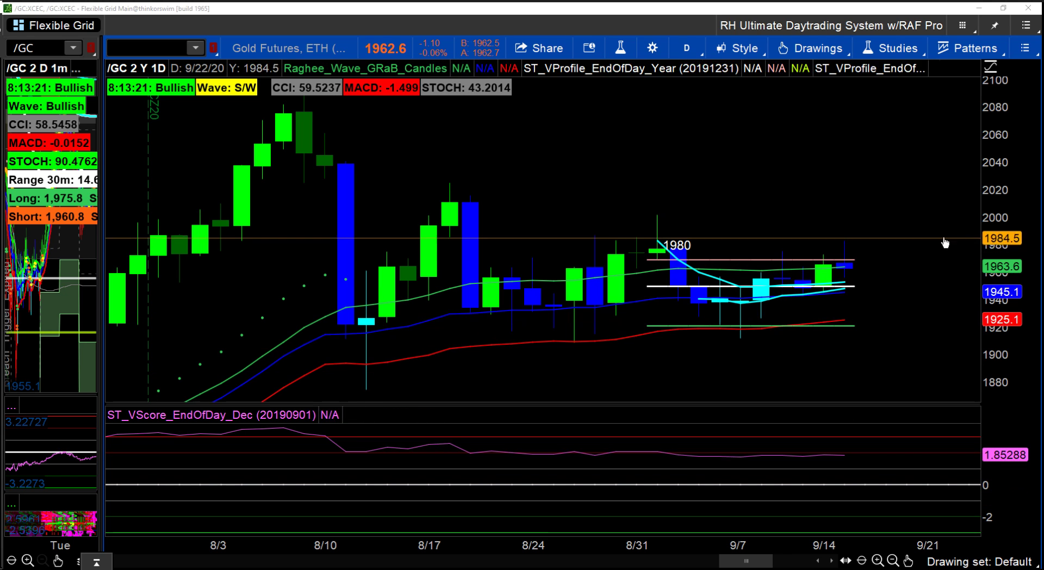
# - Zoom the gold chart out to 6/22–9/21 and switch to the Firefox ChartViper tab
pyautogui.scroll(-3, 640, 512)
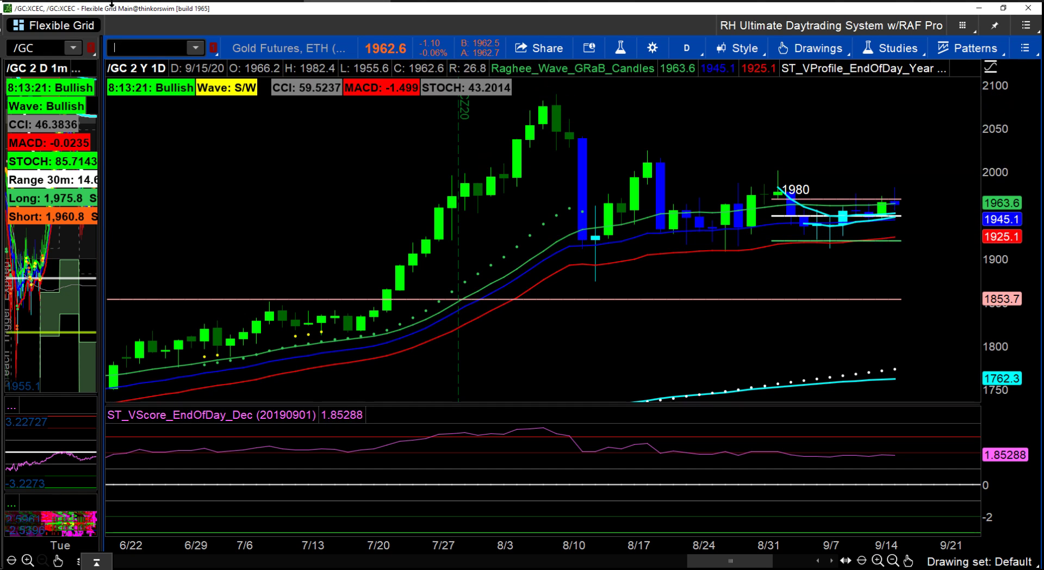
pyautogui.hotkey('alt', 'Tab')
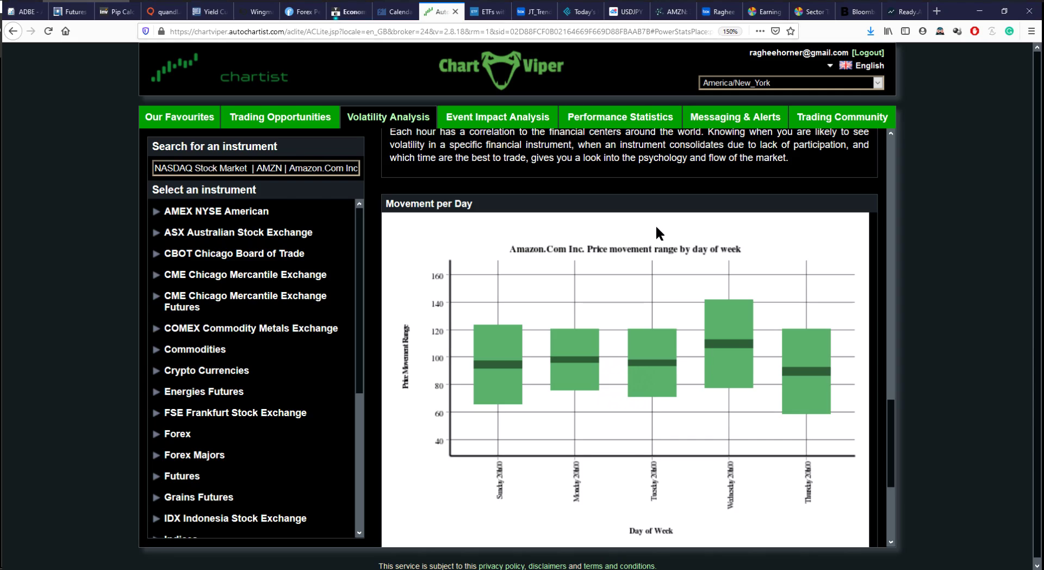
# - Search 'gc', pick COMEX Gold Front Month, and enlarge its movement-per-day-of-week chart
pyautogui.click(340, 168)
pyautogui.write('gc')
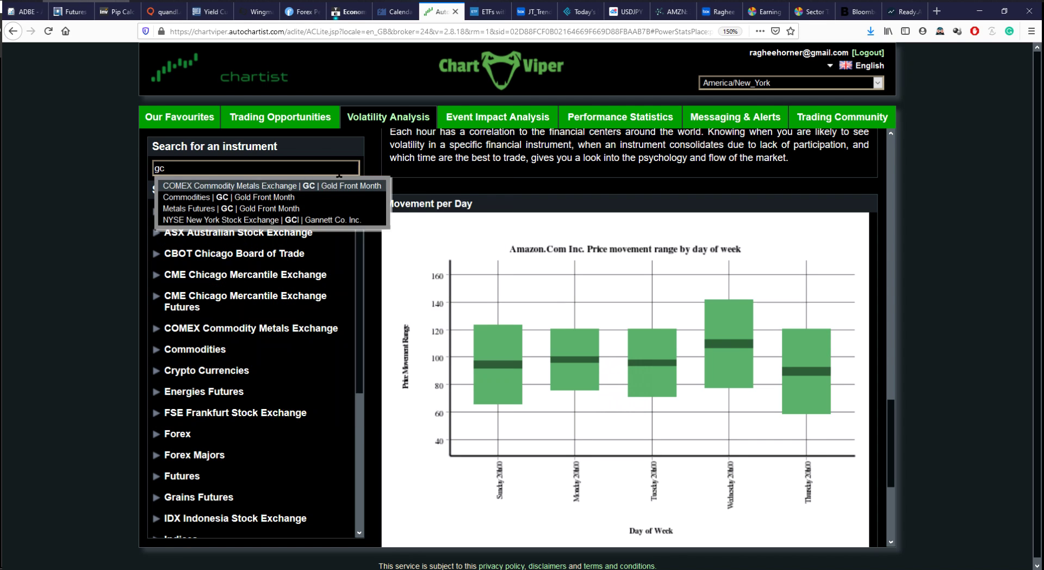
pyautogui.click(228, 180)
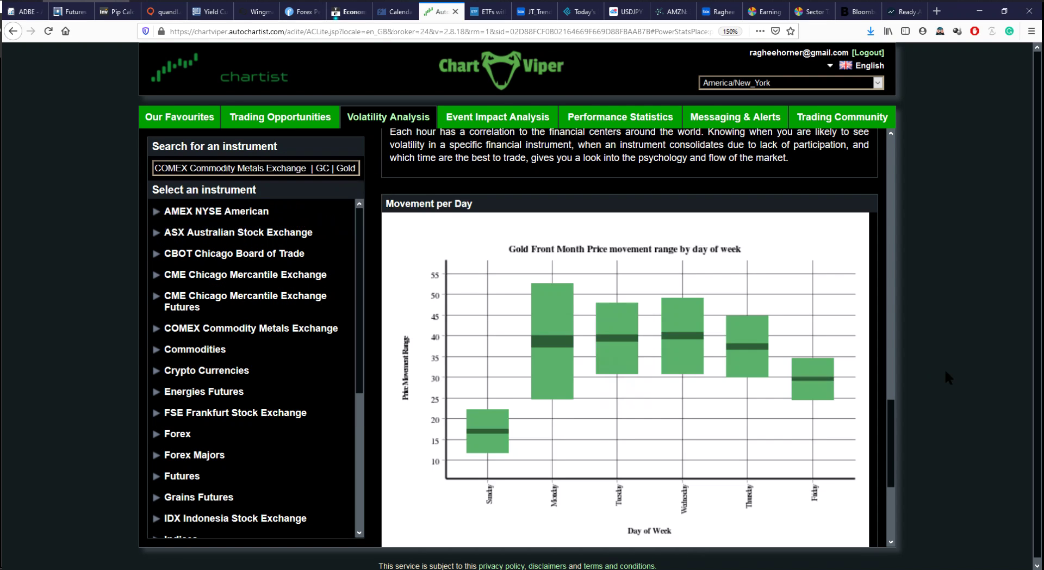
pyautogui.click(694, 369)
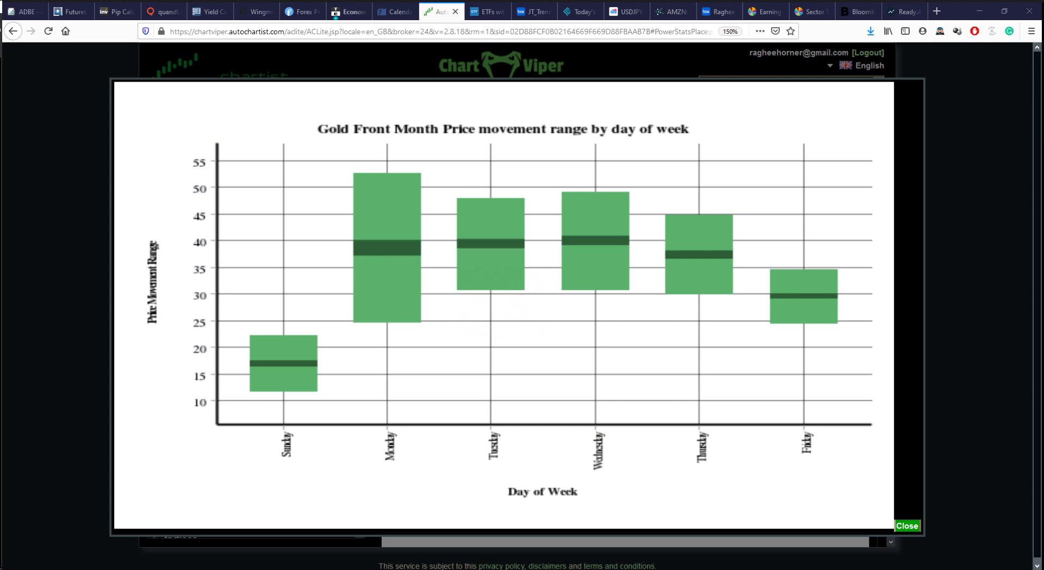
# - Mark two red levels near Monday's high, erase them, and minimize Firefox
pyautogui.moveTo(213, 196); pyautogui.dragTo(364, 210)
pyautogui.moveTo(216, 171); pyautogui.dragTo(348, 172)
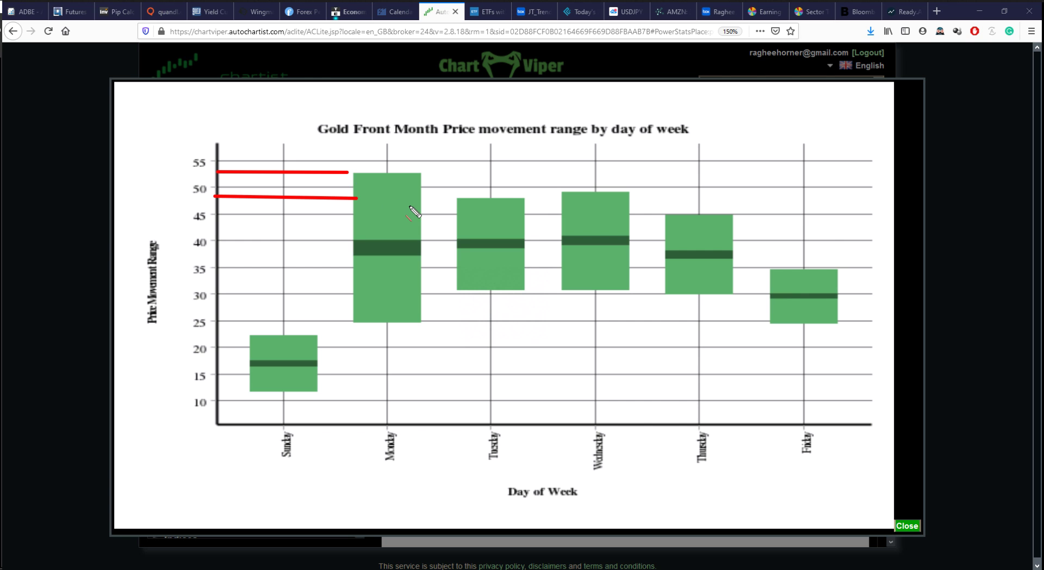
pyautogui.press('Escape')
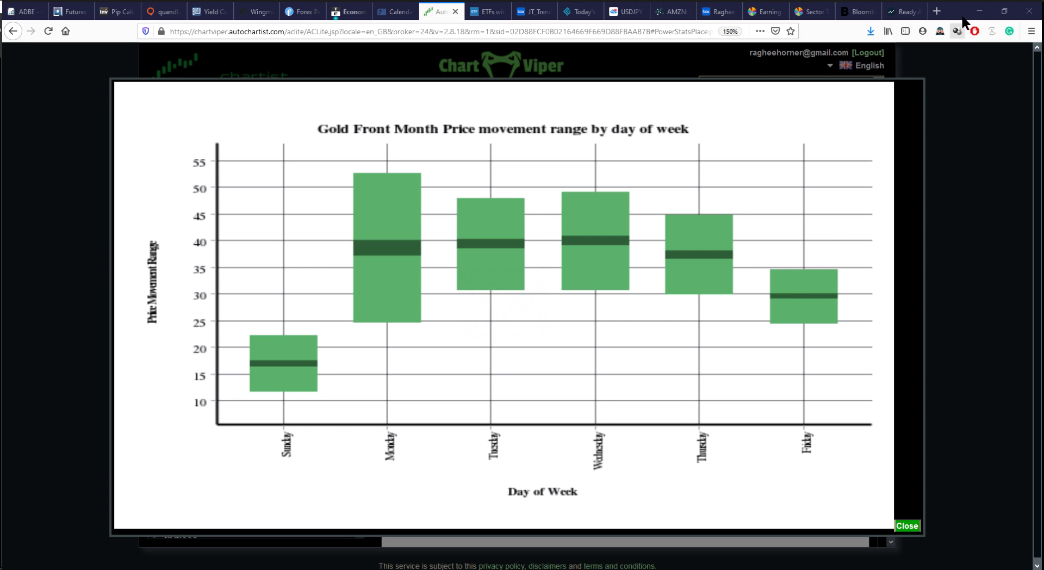
pyautogui.click(979, 11)
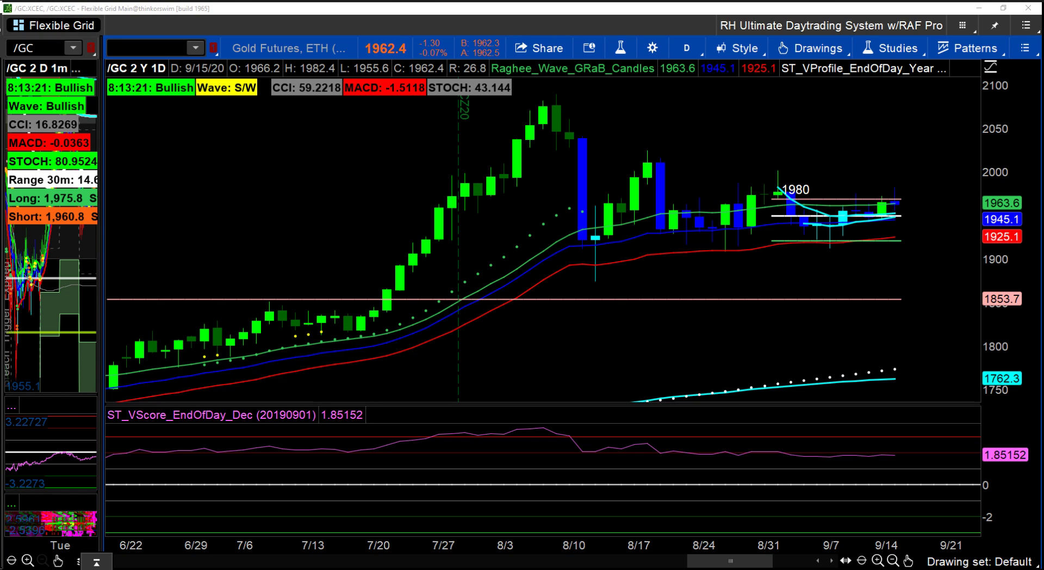
pyautogui.moveTo(806, 124)
pyautogui.mouseDown()
pyautogui.moveTo(814, 142)
pyautogui.moveTo(854, 143)
pyautogui.moveTo(821, 169)
pyautogui.moveTo(841, 158)
pyautogui.moveTo(839, 170)
pyautogui.moveTo(861, 170)
pyautogui.mouseUp()
pyautogui.click(827, 169)
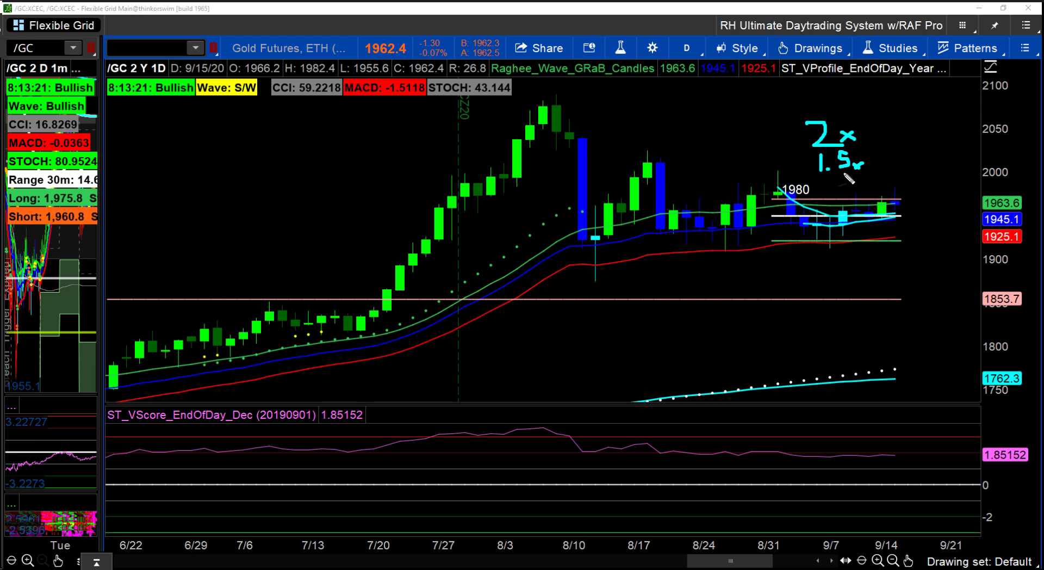
pyautogui.moveTo(860, 169); pyautogui.dragTo(868, 174)
pyautogui.moveTo(271, 71)
pyautogui.mouseDown()
pyautogui.moveTo(266, 58)
pyautogui.moveTo(214, 54)
pyautogui.moveTo(207, 112)
pyautogui.moveTo(279, 104)
pyautogui.mouseUp()
pyautogui.moveTo(216, 128)
pyautogui.mouseDown()
pyautogui.moveTo(235, 140)
pyautogui.moveTo(266, 111)
pyautogui.mouseUp()
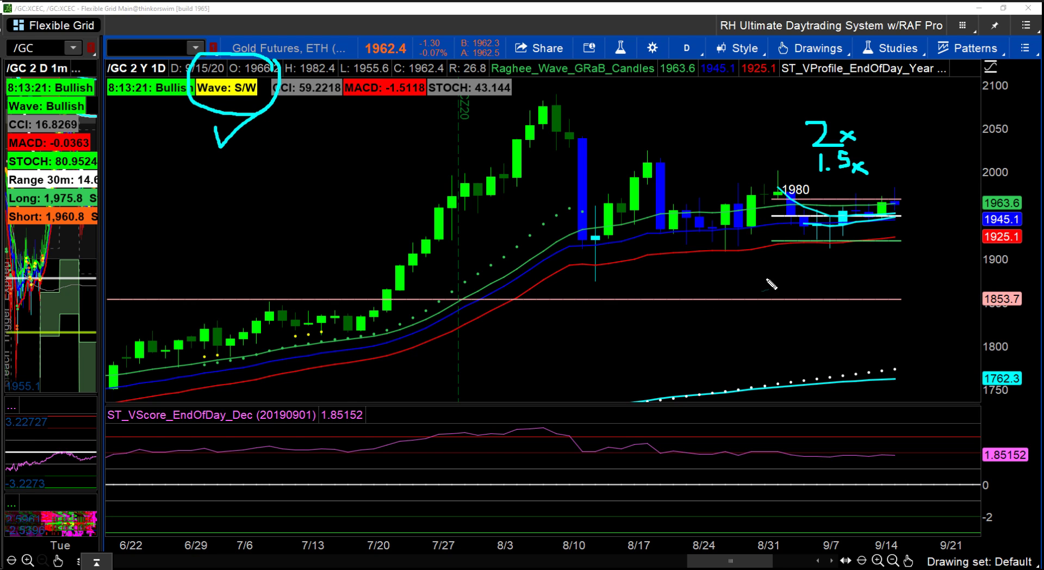
pyautogui.moveTo(641, 378)
pyautogui.mouseDown()
pyautogui.moveTo(648, 309)
pyautogui.moveTo(737, 325)
pyautogui.mouseUp()
pyautogui.moveTo(739, 373)
pyautogui.mouseDown()
pyautogui.moveTo(773, 369)
pyautogui.moveTo(818, 429)
pyautogui.mouseUp()
pyautogui.moveTo(633, 282); pyautogui.dragTo(758, 282)
pyautogui.moveTo(915, 205)
pyautogui.mouseDown()
pyautogui.moveTo(901, 186)
pyautogui.moveTo(783, 210)
pyautogui.moveTo(872, 243)
pyautogui.moveTo(919, 207)
pyautogui.moveTo(917, 197)
pyautogui.moveTo(915, 211)
pyautogui.mouseUp()
pyautogui.press('Escape')
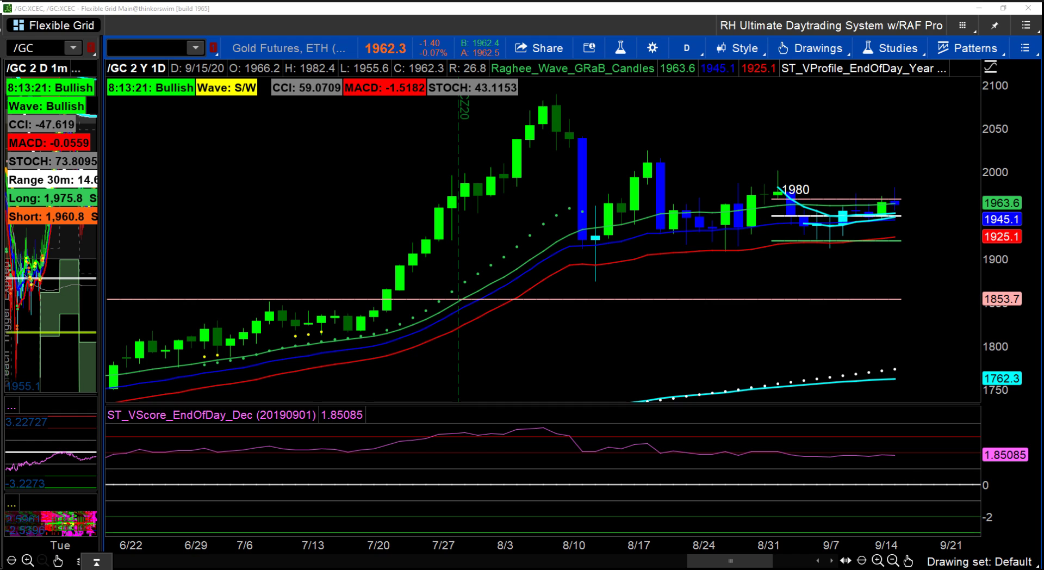
pyautogui.moveTo(789, 224)
pyautogui.mouseDown()
pyautogui.moveTo(907, 249)
pyautogui.moveTo(905, 240)
pyautogui.mouseUp()
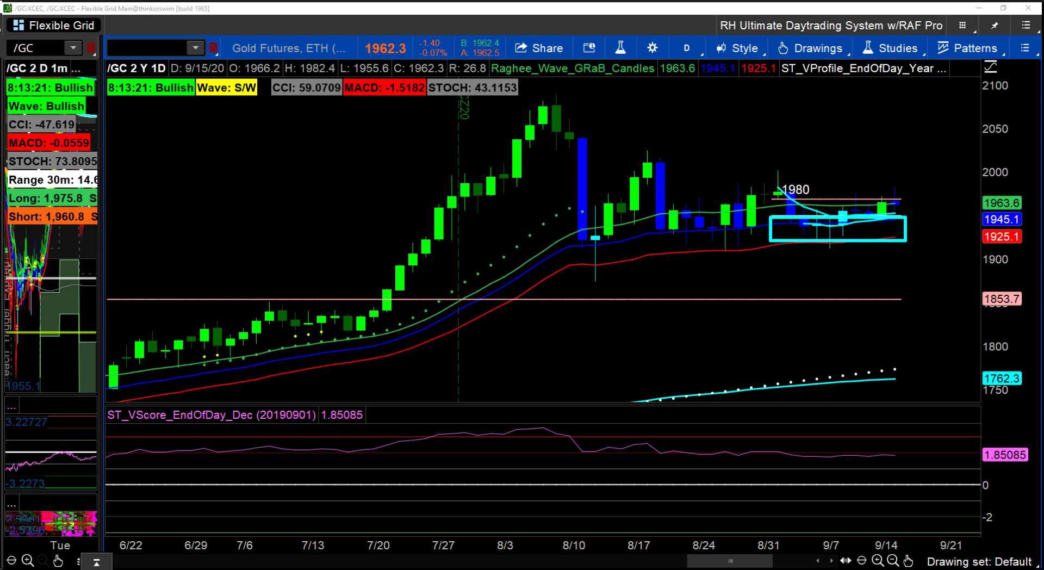
pyautogui.moveTo(901, 238); pyautogui.dragTo(931, 184)
pyautogui.moveTo(771, 198); pyautogui.dragTo(913, 205)
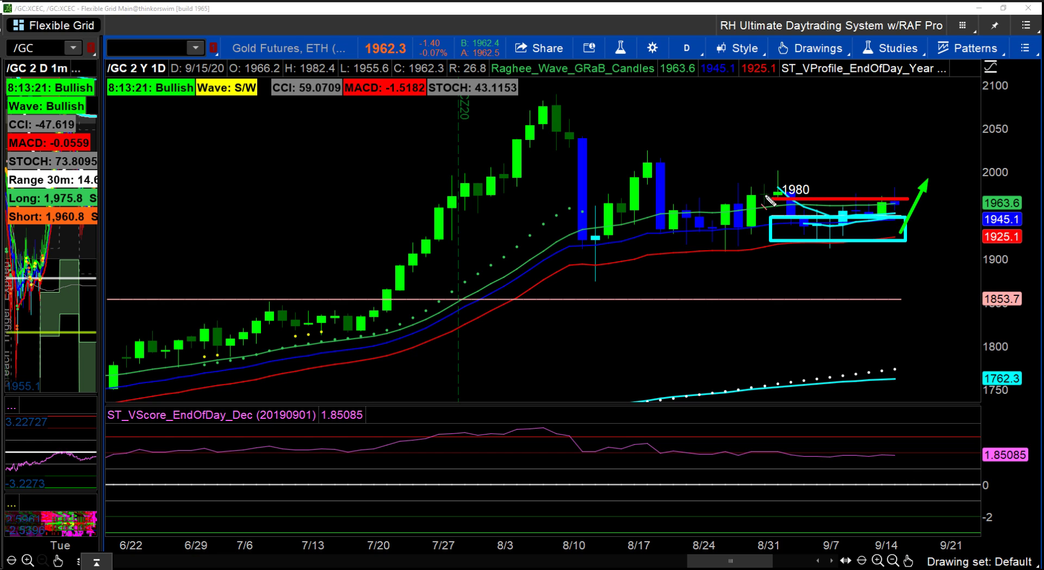
pyautogui.moveTo(742, 184); pyautogui.dragTo(906, 186)
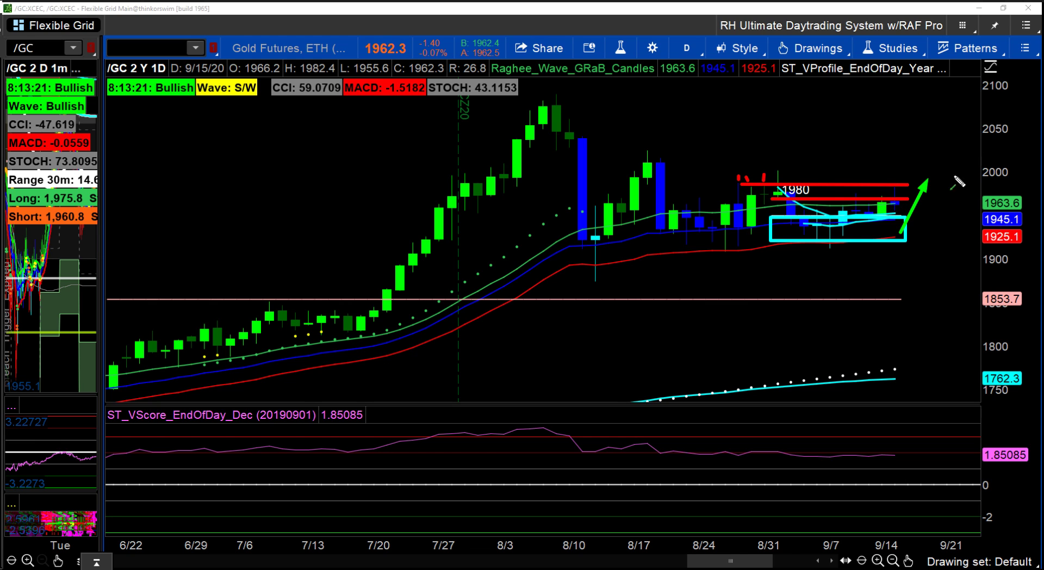
pyautogui.moveTo(899, 186); pyautogui.dragTo(919, 156)
pyautogui.moveTo(843, 183)
pyautogui.mouseDown()
pyautogui.moveTo(845, 233)
pyautogui.moveTo(924, 249)
pyautogui.moveTo(923, 196)
pyautogui.moveTo(844, 186)
pyautogui.mouseUp()
pyautogui.moveTo(849, 276)
pyautogui.mouseDown()
pyautogui.moveTo(857, 257)
pyautogui.moveTo(860, 275)
pyautogui.moveTo(891, 261)
pyautogui.moveTo(892, 275)
pyautogui.moveTo(940, 274)
pyautogui.mouseUp()
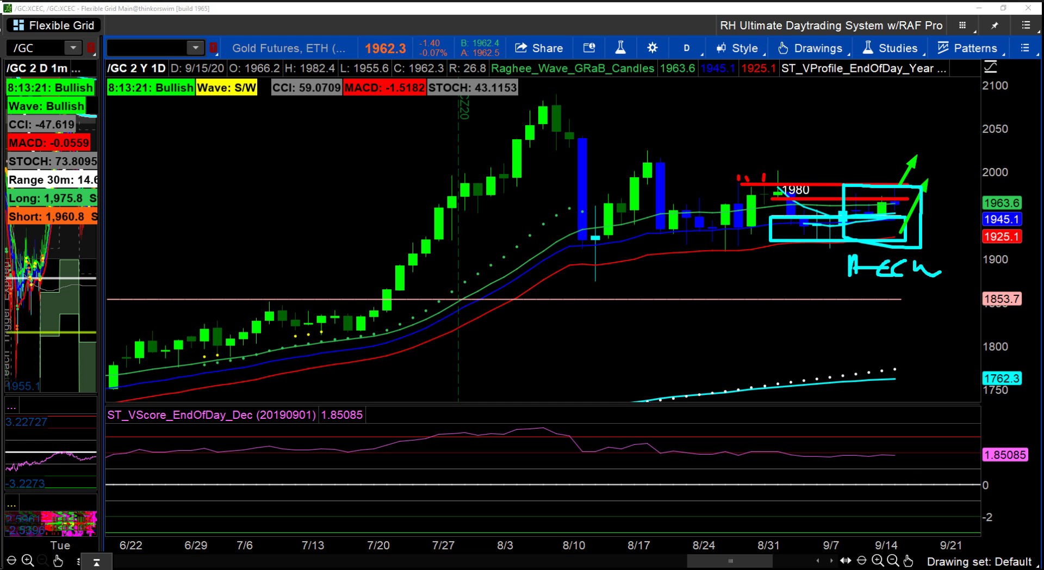
pyautogui.press('Escape')
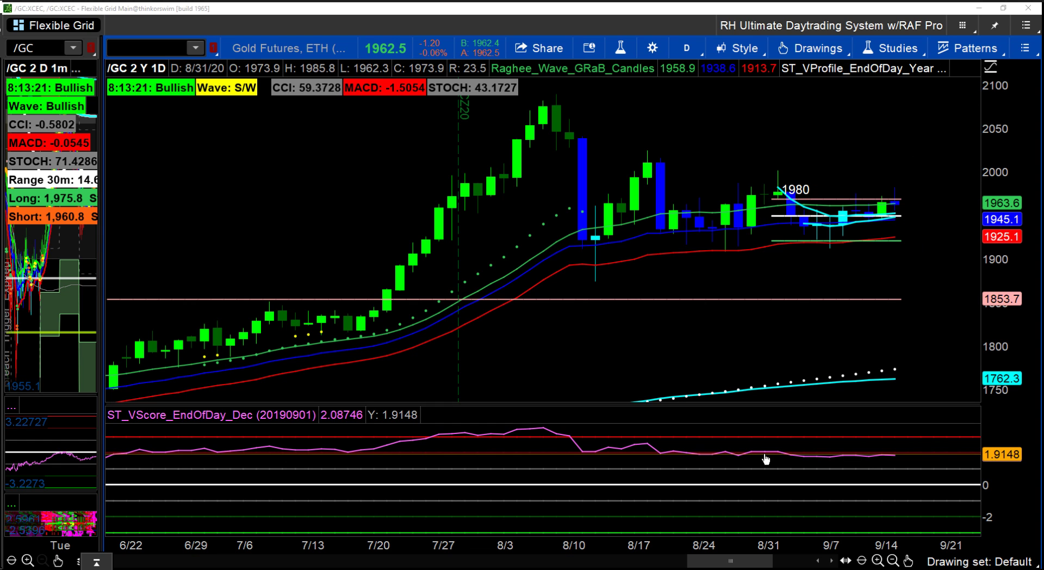